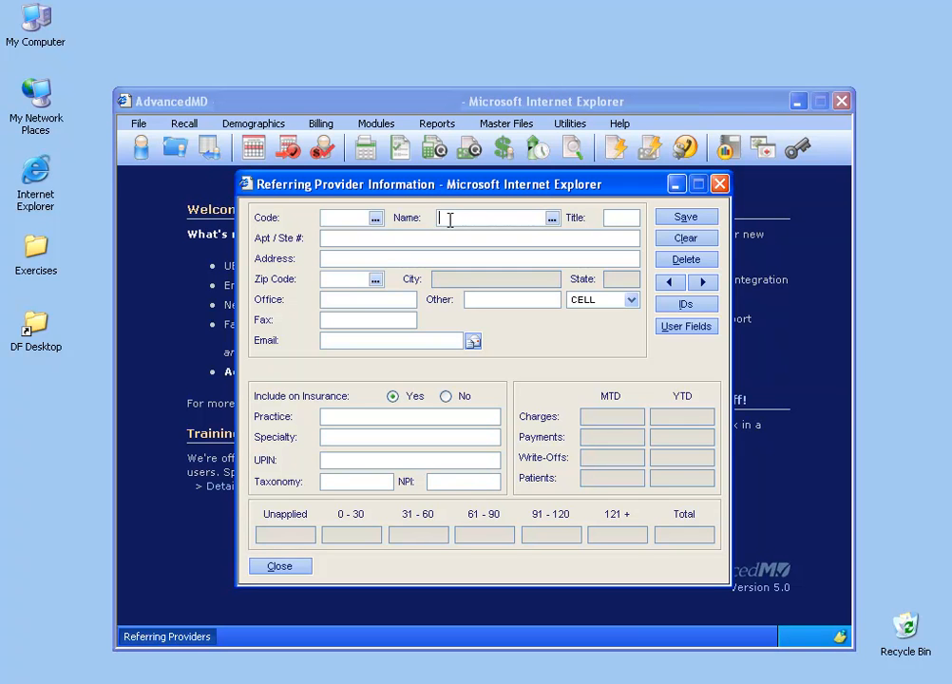
# - Enter the referring provider's full name in last-comma-first format with no space after the comma
pyautogui.write('POTTER,')
pyautogui.press('Tab')
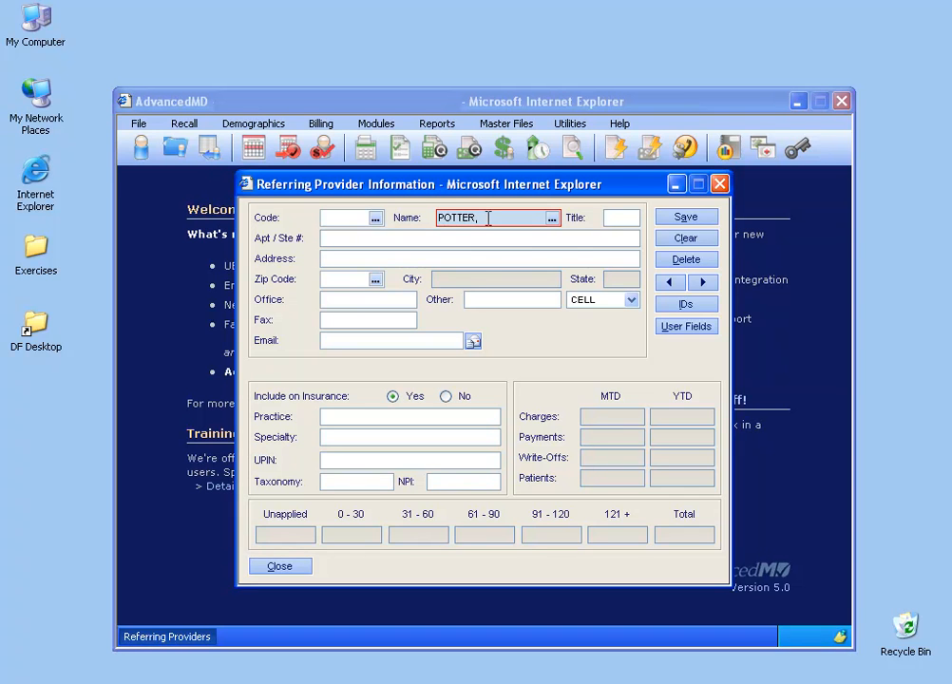
pyautogui.moveTo(487, 219)
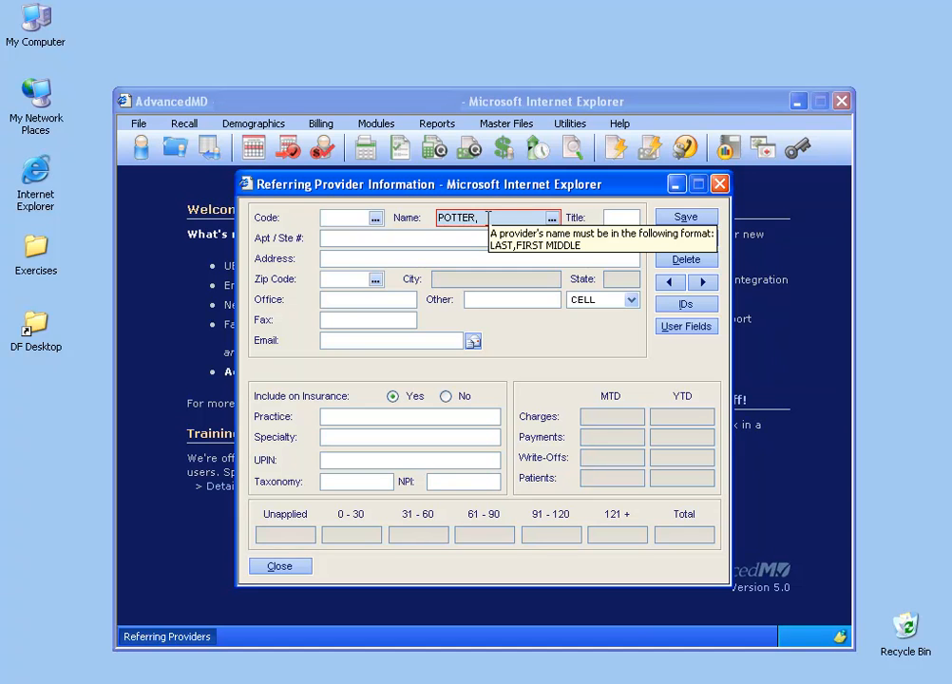
pyautogui.click(487, 218)
pyautogui.click(486, 218)
pyautogui.write('HARRY')
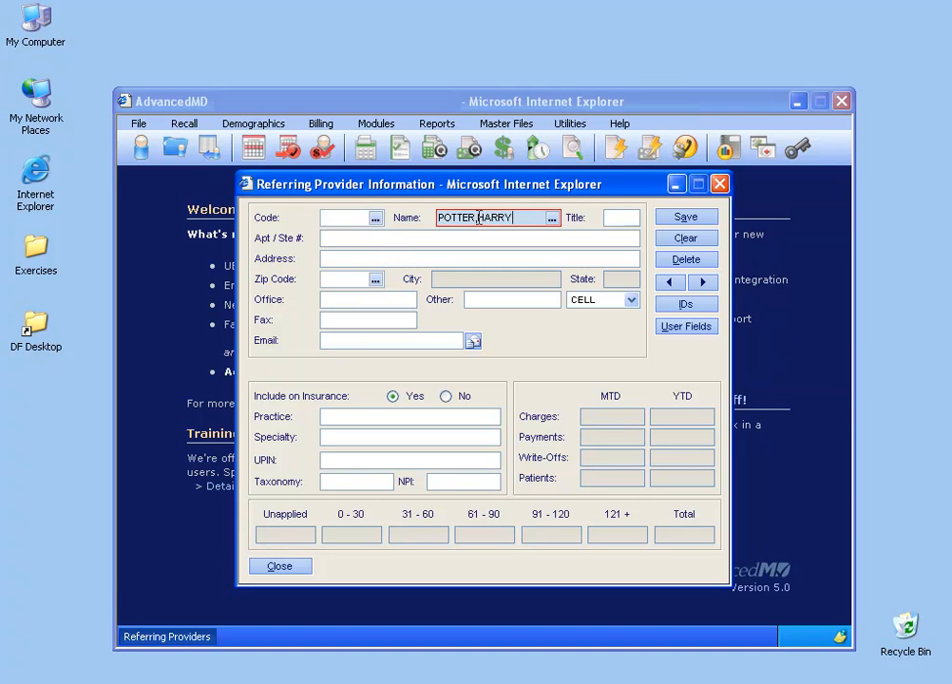
pyautogui.press('Tab')
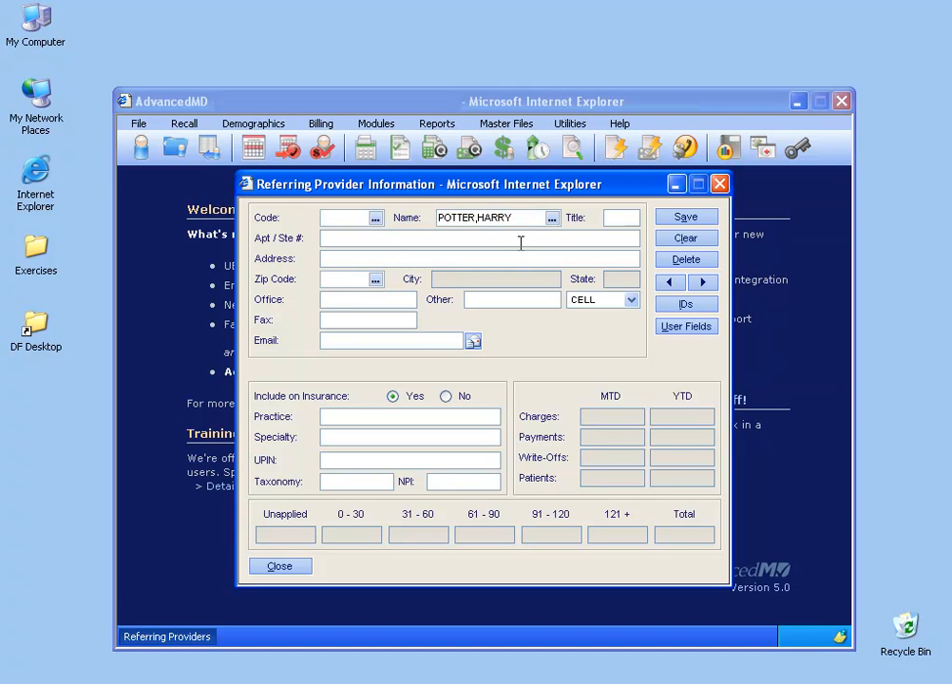
# - Fill in the referring provider's apartment number and street address
pyautogui.click(472, 239)
pyautogui.write('STE')
pyautogui.press('BackSpace')
pyautogui.press('BackSpace')
pyautogui.press('BackSpace')
pyautogui.write('APT')
pyautogui.write('102')
pyautogui.click(381, 254)
pyautogui.write('1234 MY WAY')
pyautogui.press('Tab')
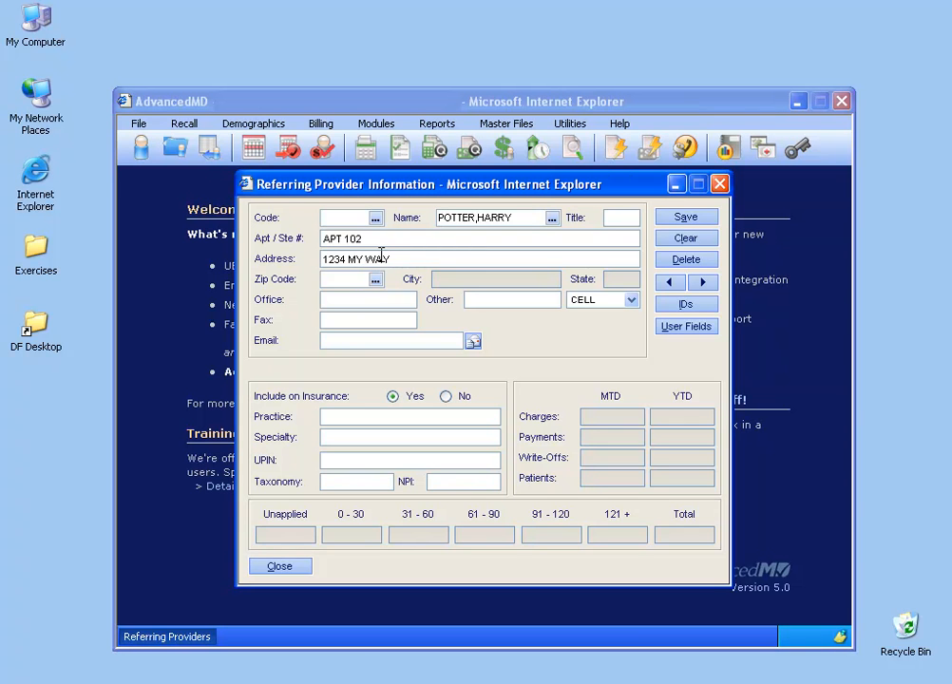
# - Enter the provider's zip code, choose the SLC, UT match, and save the new referring provider record
pyautogui.write('84117')
pyautogui.press('Tab')
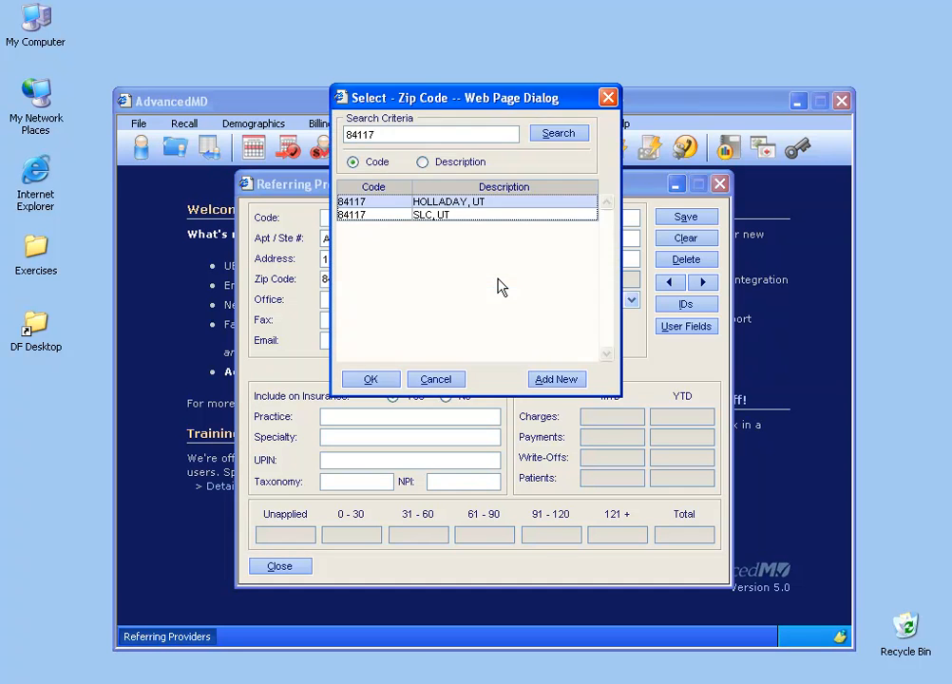
pyautogui.doubleClick(387, 216)
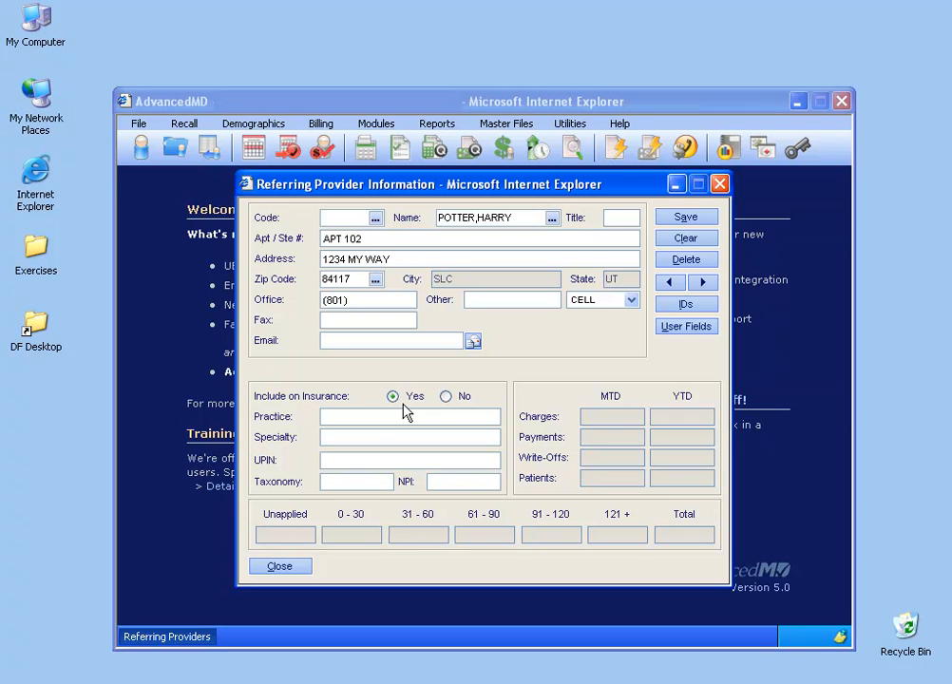
pyautogui.click(366, 416)
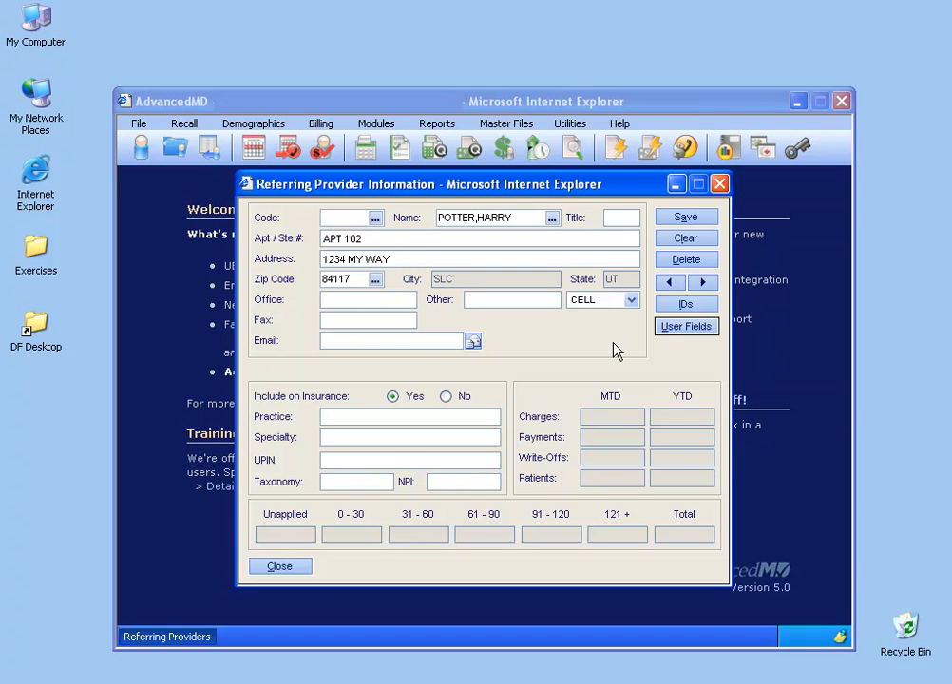
pyautogui.click(704, 220)
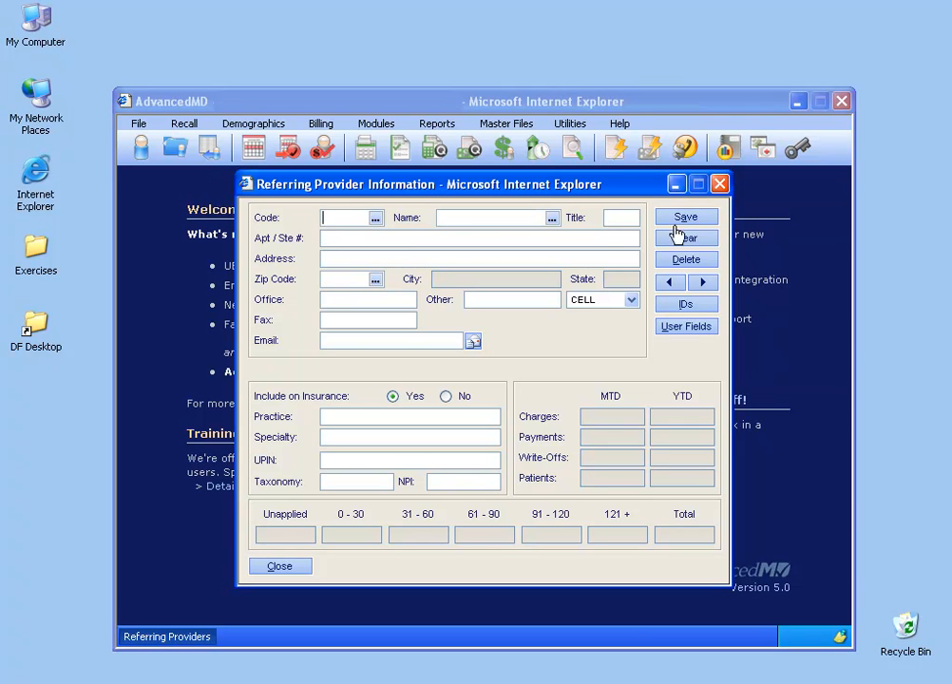
# - Look up the saved referring provider by the first two letters of the last name and load the record
pyautogui.click(482, 217)
pyautogui.write('PO')
pyautogui.click(553, 219)
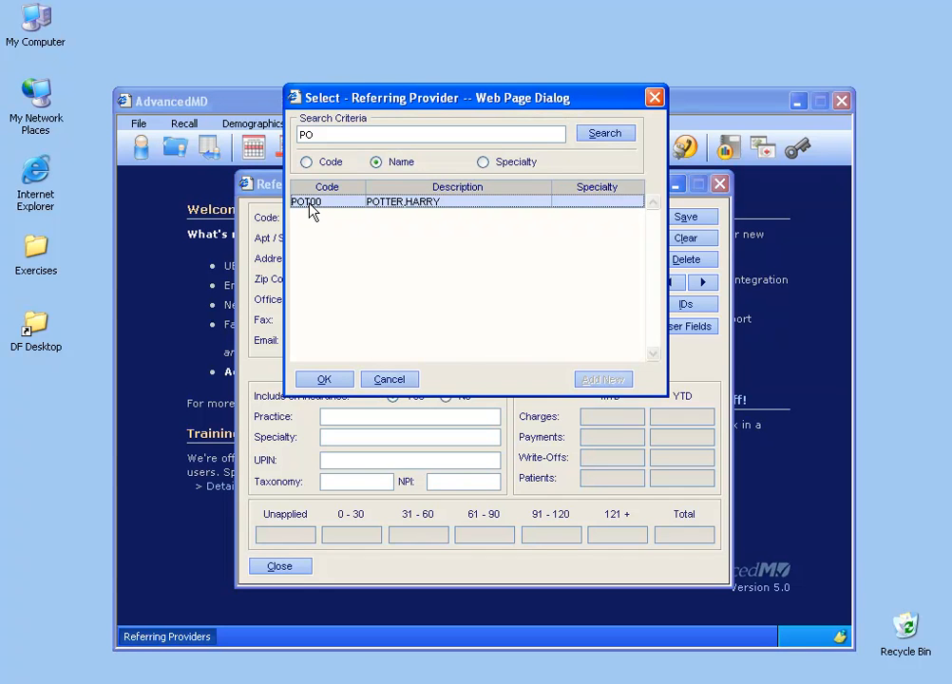
pyautogui.doubleClick(421, 203)
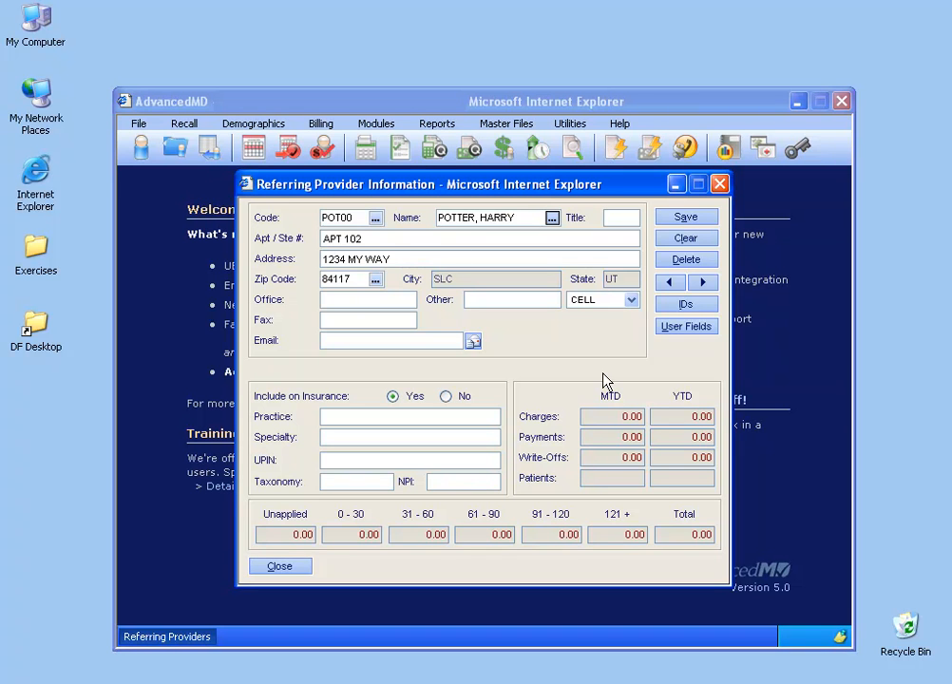
# - Open the referring provider's IDs and select the BLUE CROSS BLUE SHIELD carrier with code BX, searching carrier names by "B"
pyautogui.click(685, 327)
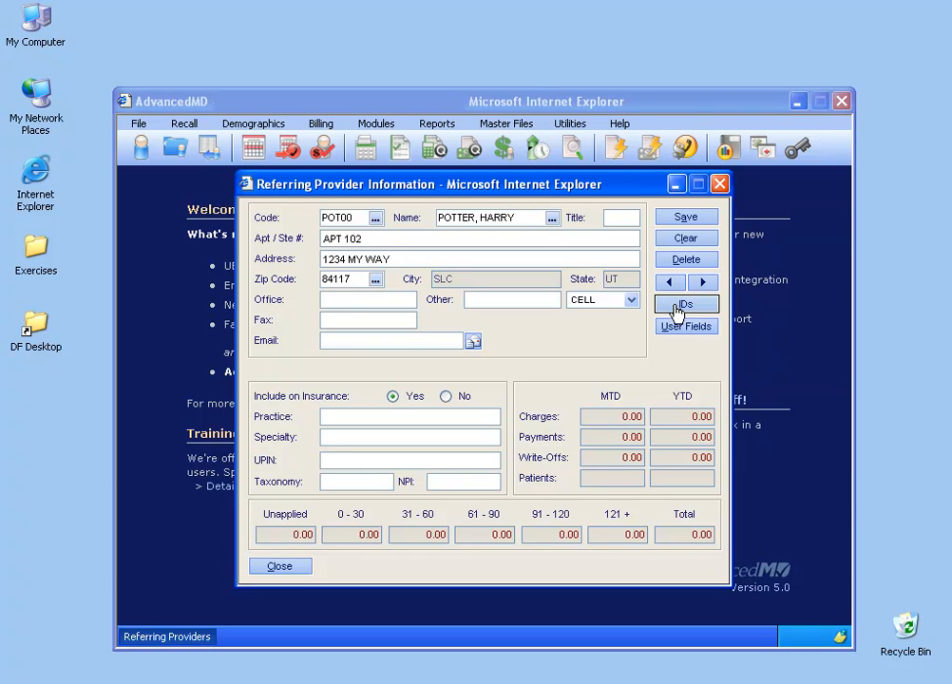
pyautogui.click(681, 306)
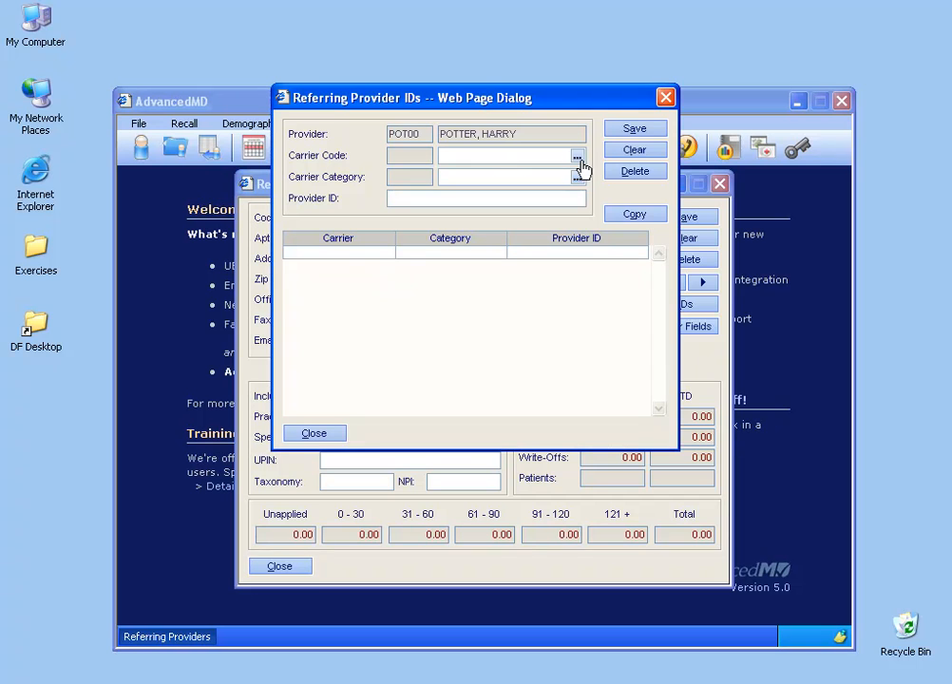
pyautogui.click(577, 158)
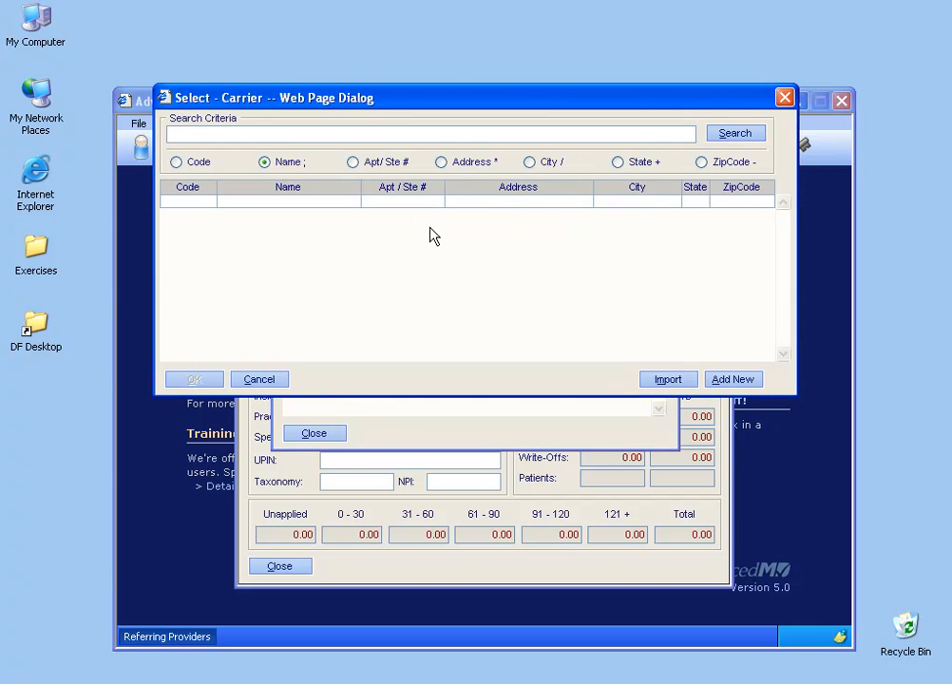
pyautogui.write('B')
pyautogui.click(738, 135)
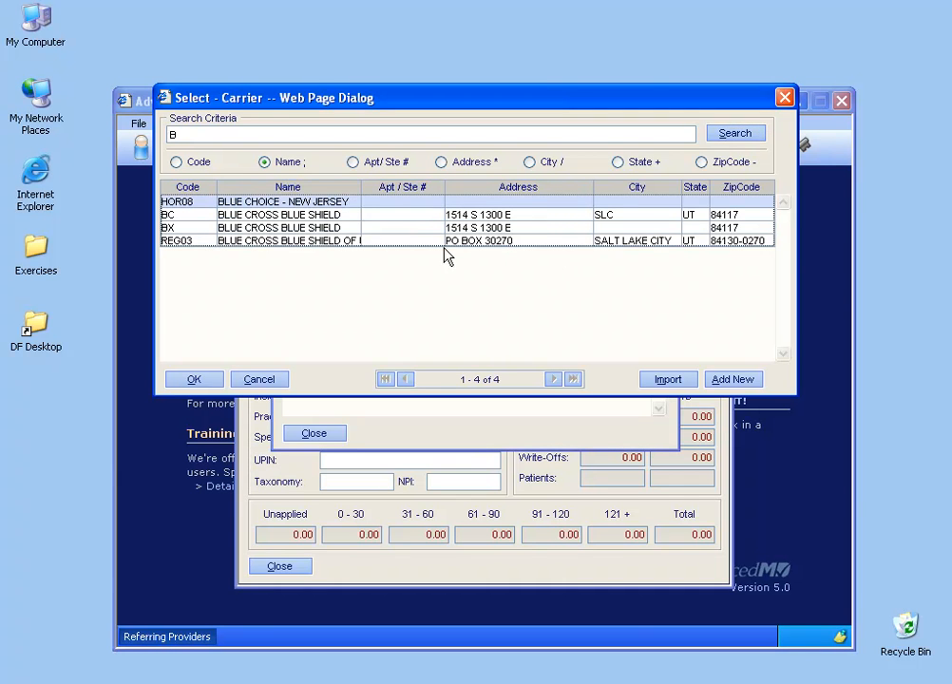
pyautogui.doubleClick(309, 228)
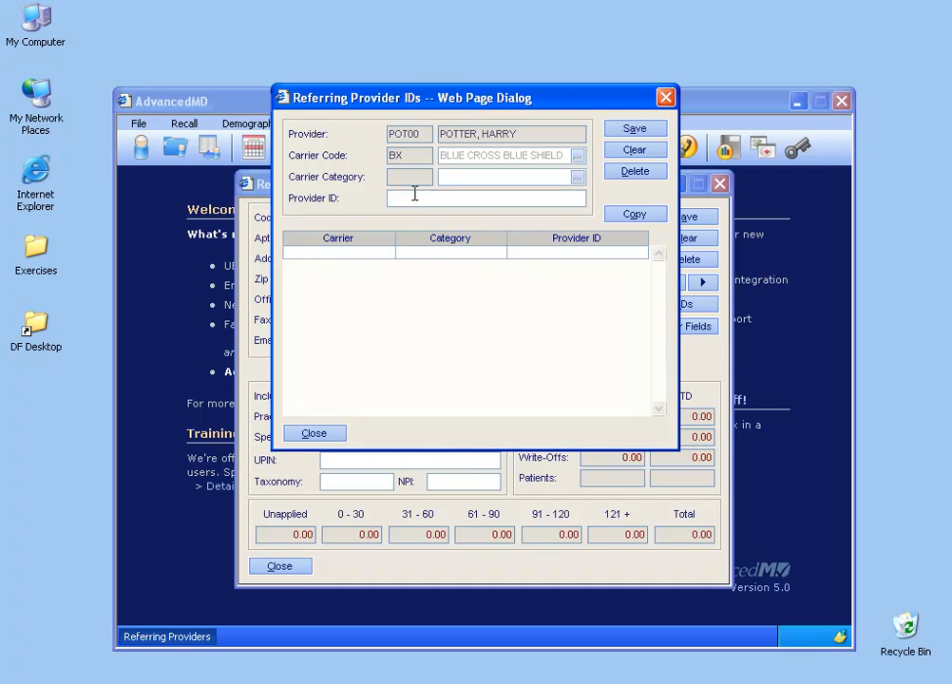
# - Enter and save the provider ID number for the BX carrier, and try to save the referring provider record
pyautogui.write('123456')
pyautogui.click(635, 128)
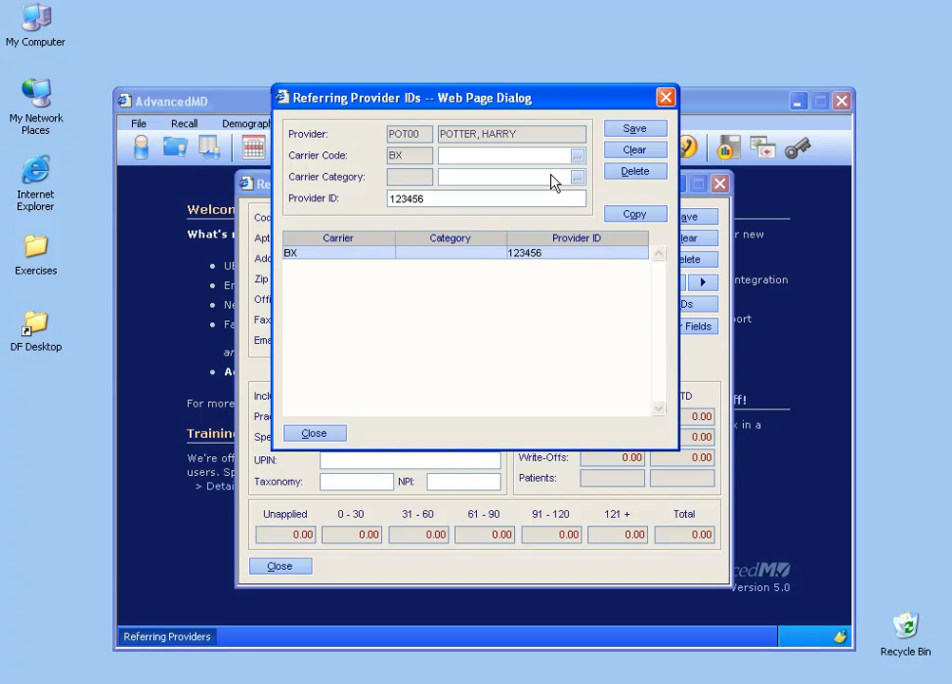
pyautogui.click(313, 433)
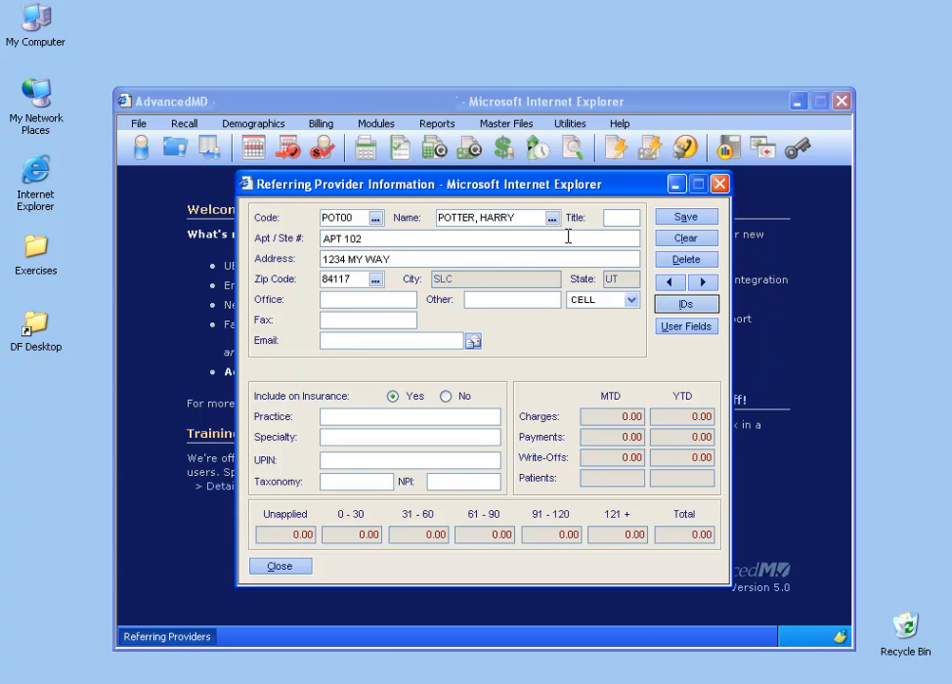
pyautogui.click(685, 217)
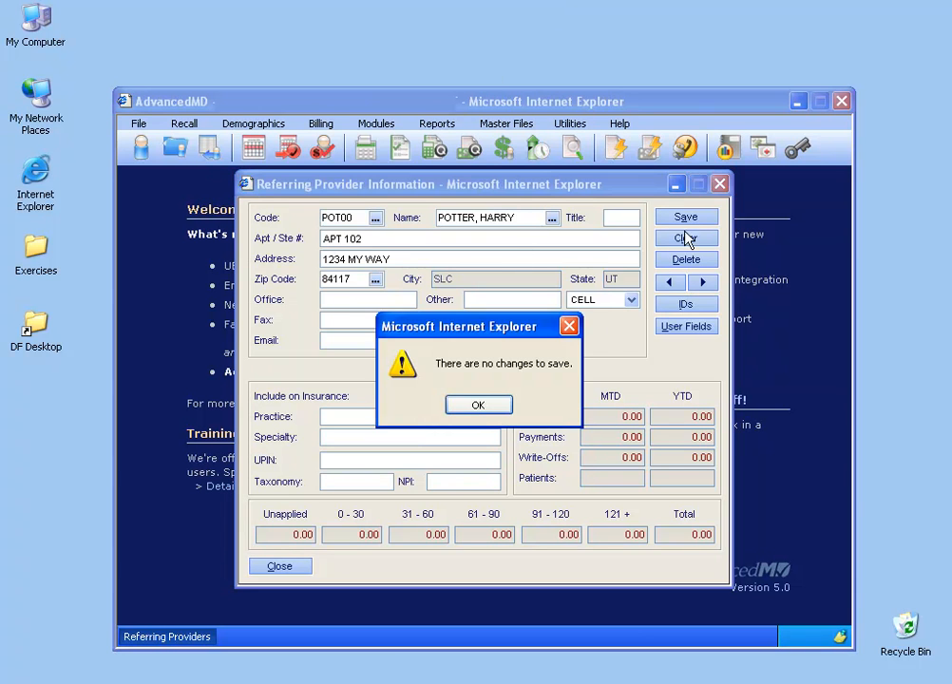
pyautogui.click(477, 406)
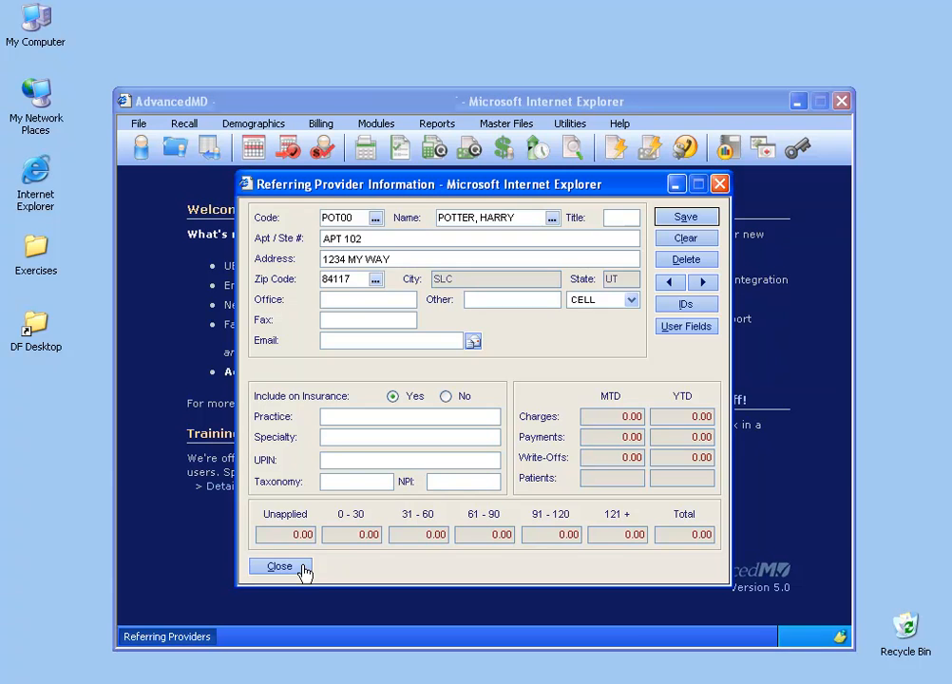